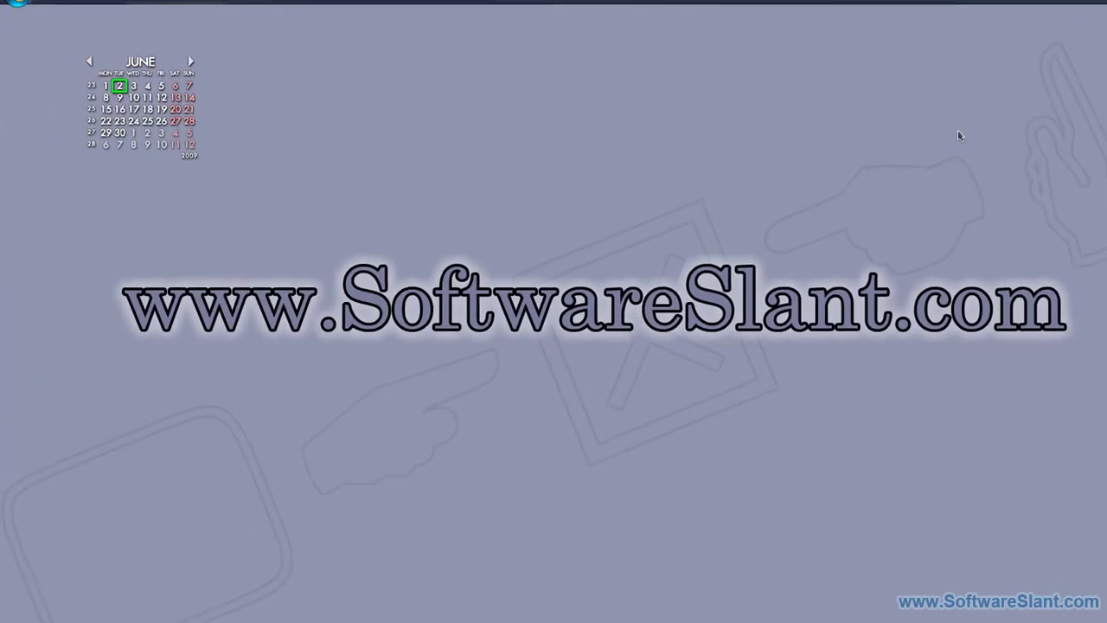
Open the Computer window and enlarge it so that all drives are listed
key("super")
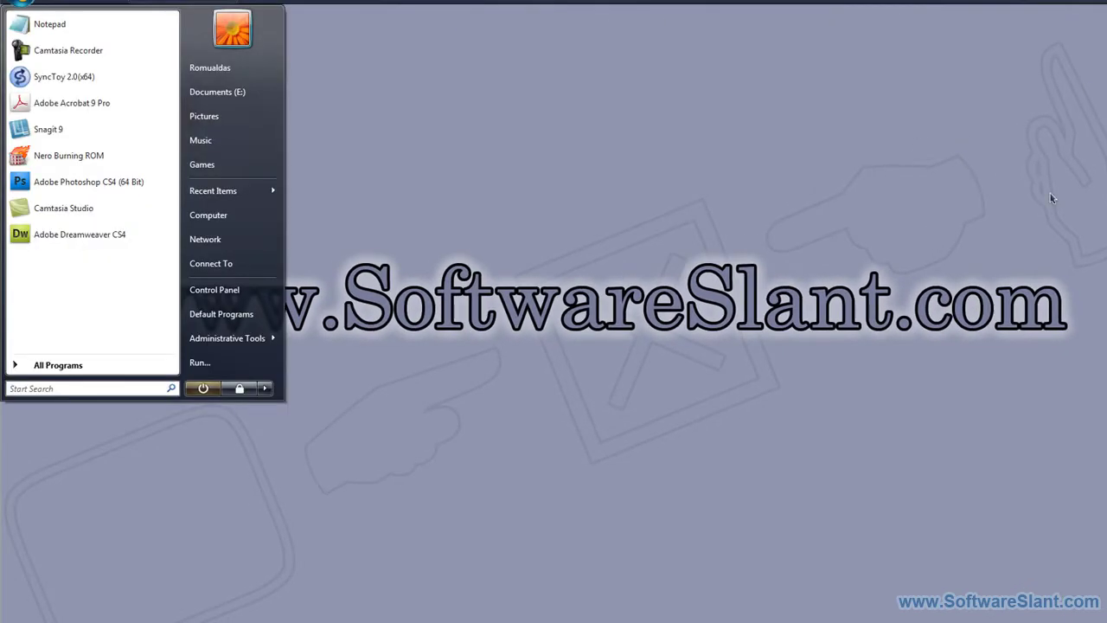
left_click(232, 215)
left_click_drag(507, 94, 521, 41)
left_click_drag(746, 184, 882, 183)
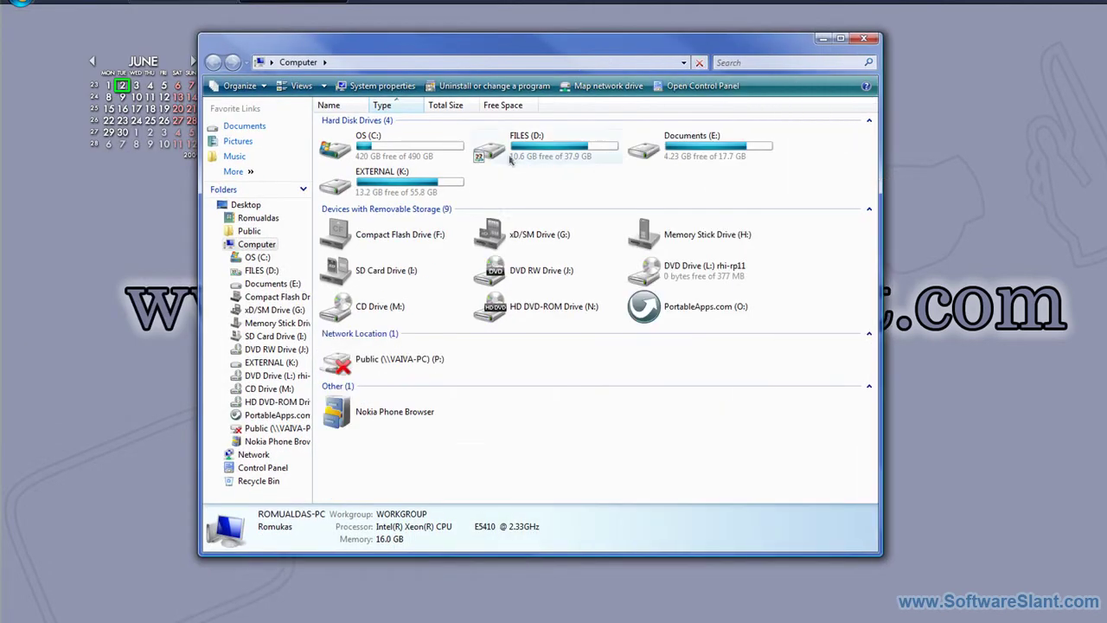
Launch the defragmentation tool from the OS (C:) drive's properties and close the properties dialog
right_click(428, 143)
right_click(379, 140)
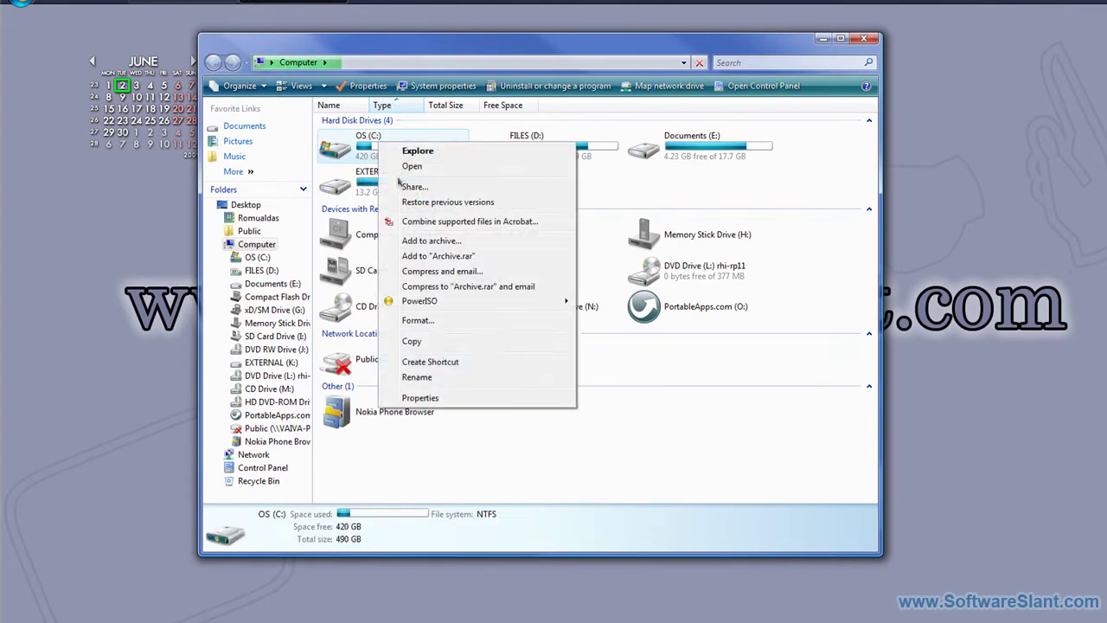
left_click(420, 397)
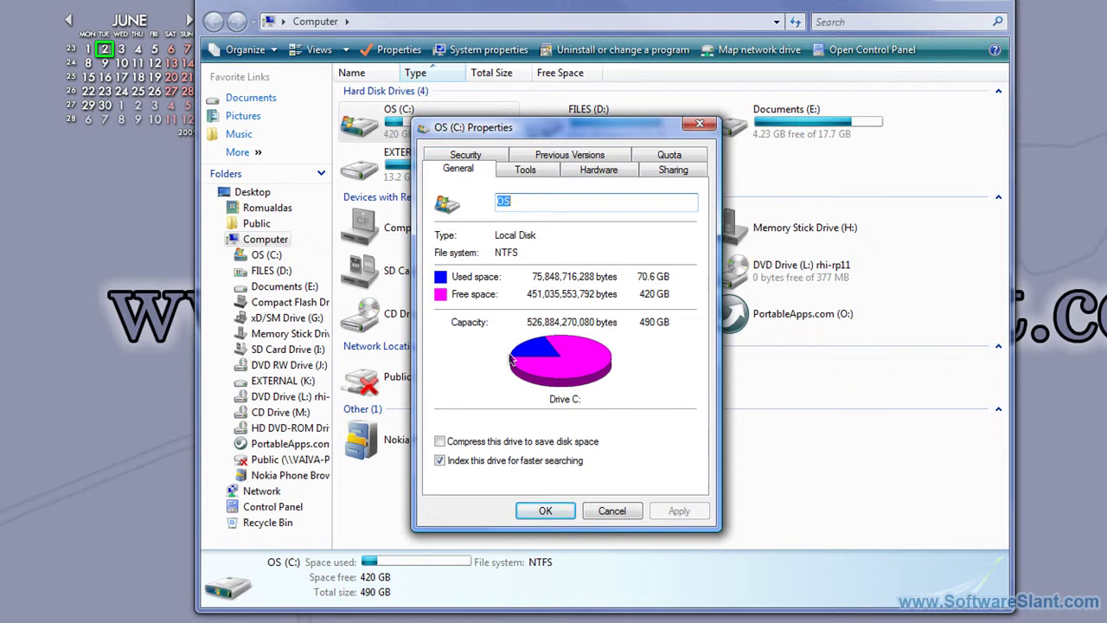
left_click(536, 169)
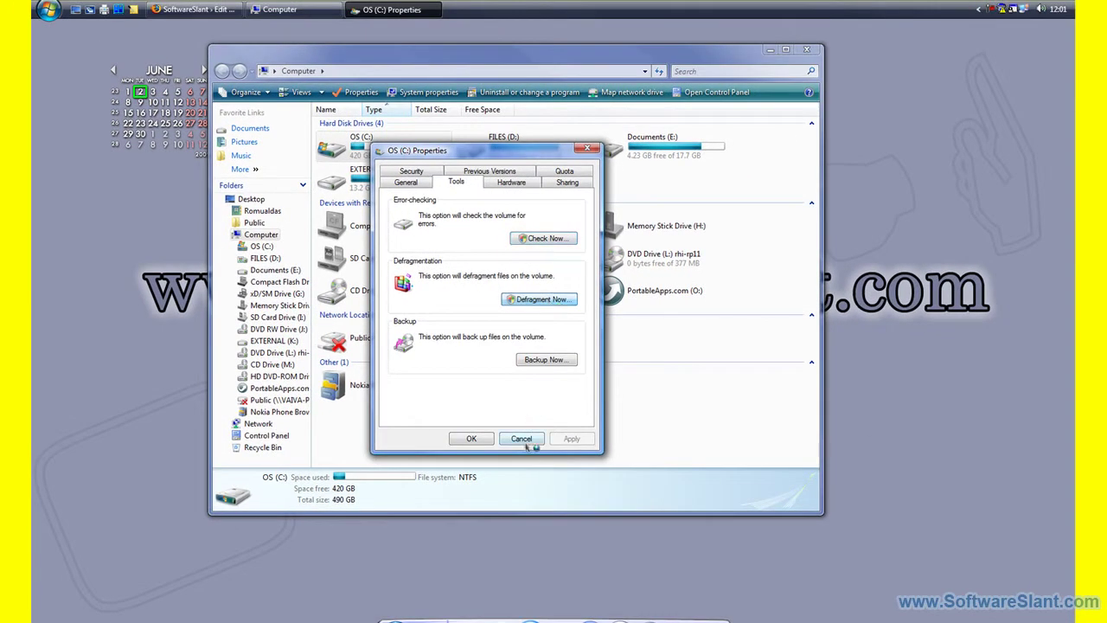
left_click(524, 441)
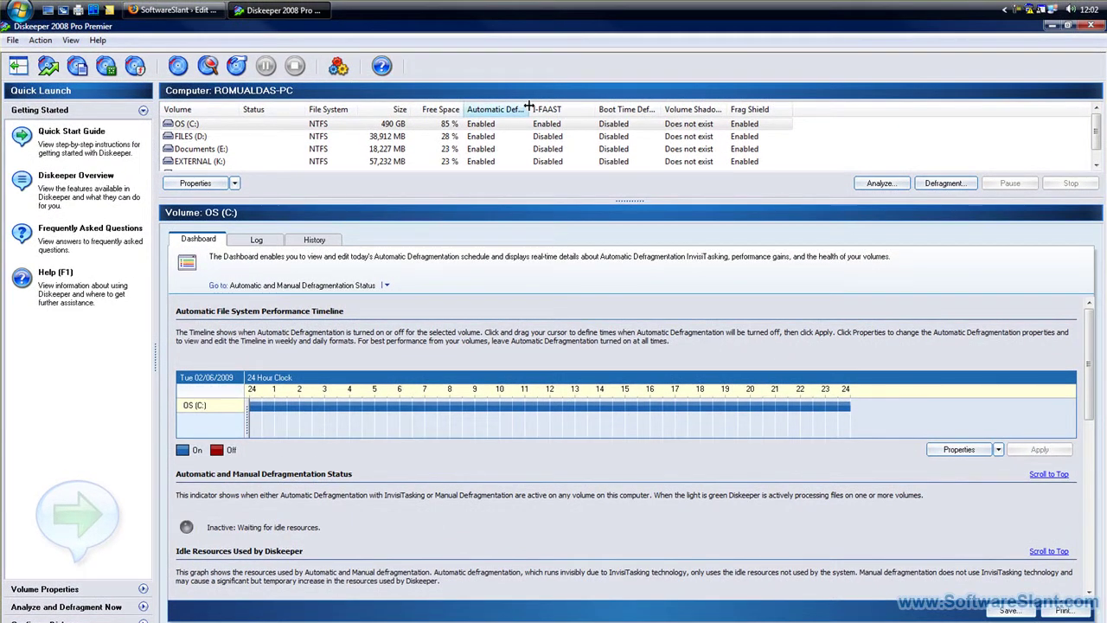
Widen the Automatic Defragmentation and Boot Time Defragmentation columns in the volume list and select the OS (C:) volume
left_click_drag(529, 110, 589, 110)
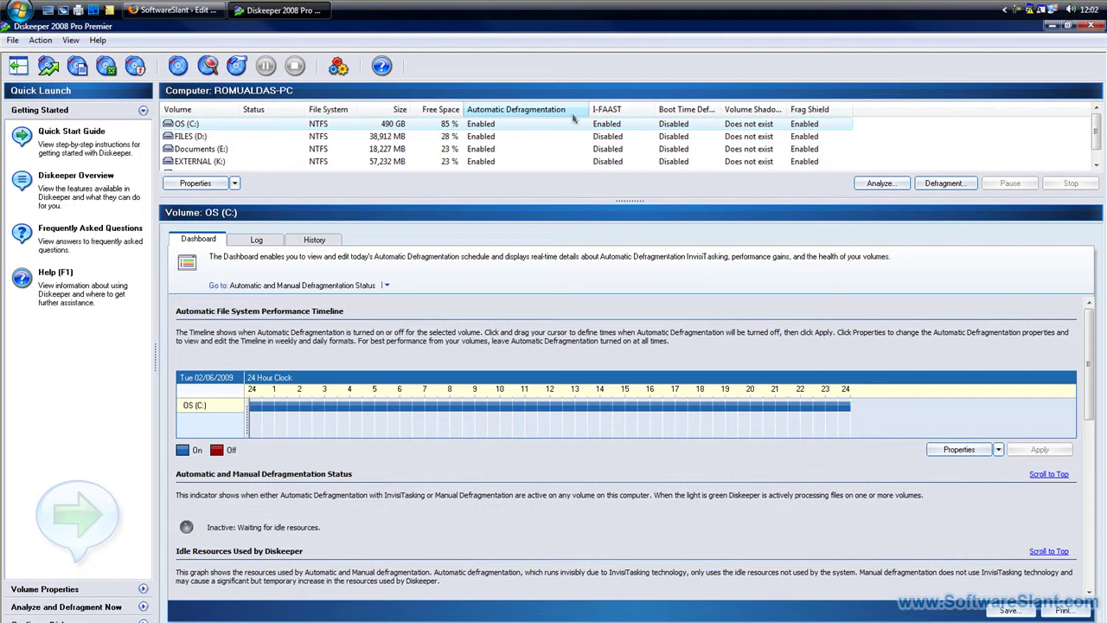
left_click(526, 137)
left_click(511, 125)
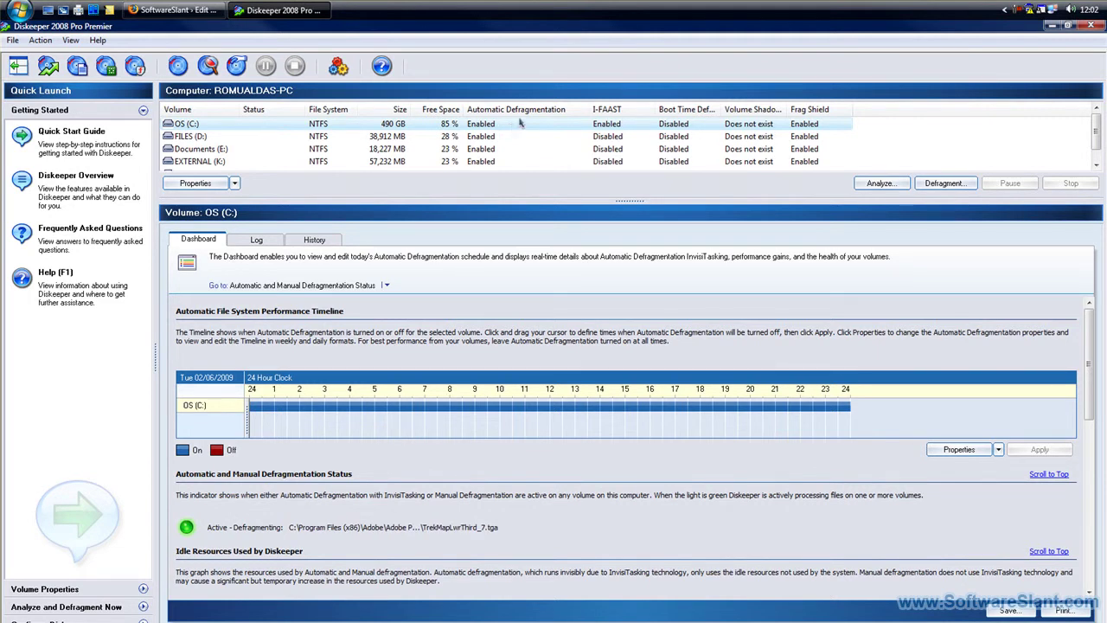
left_click_drag(723, 112, 777, 109)
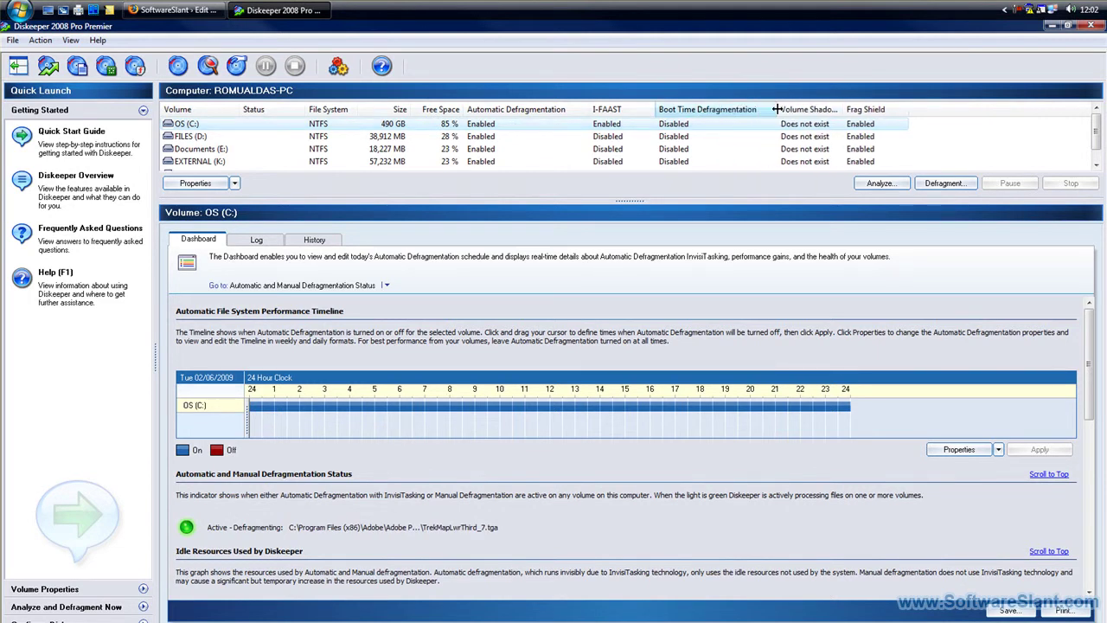
left_click(684, 136)
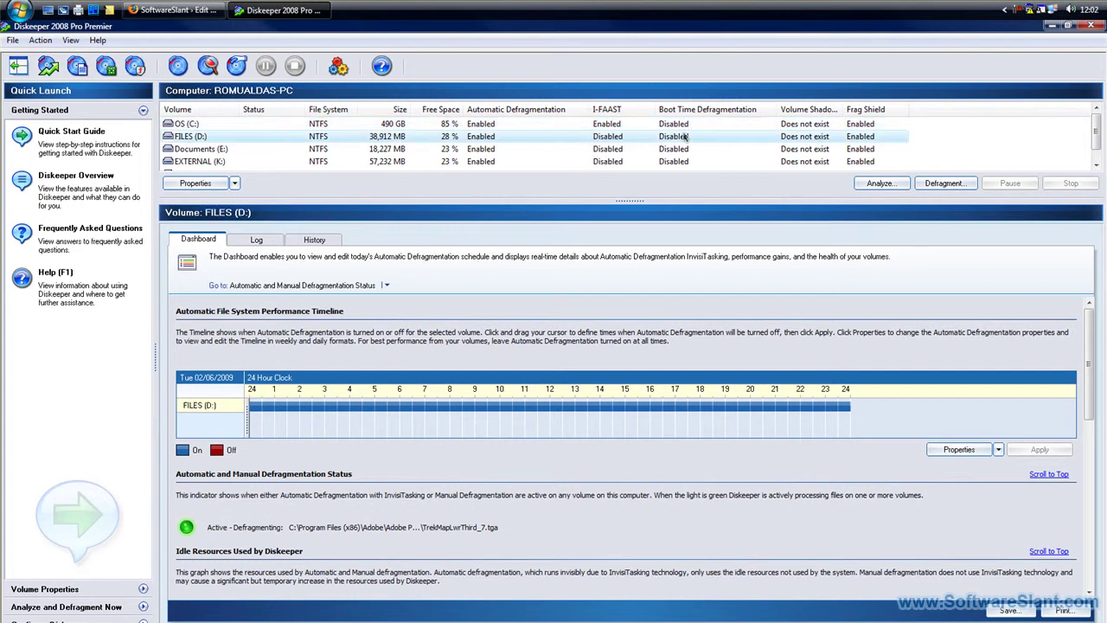
left_click(690, 123)
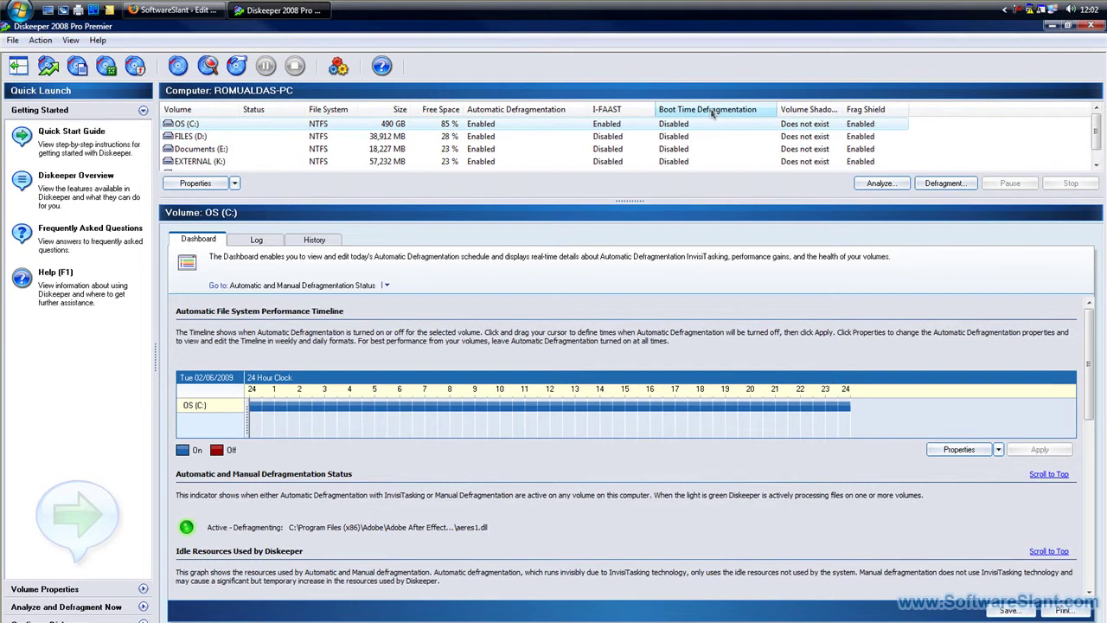
Open the boot-time defragmentation settings of the OS (C:) volume and enlarge the dialog to show all options
right_click(686, 126)
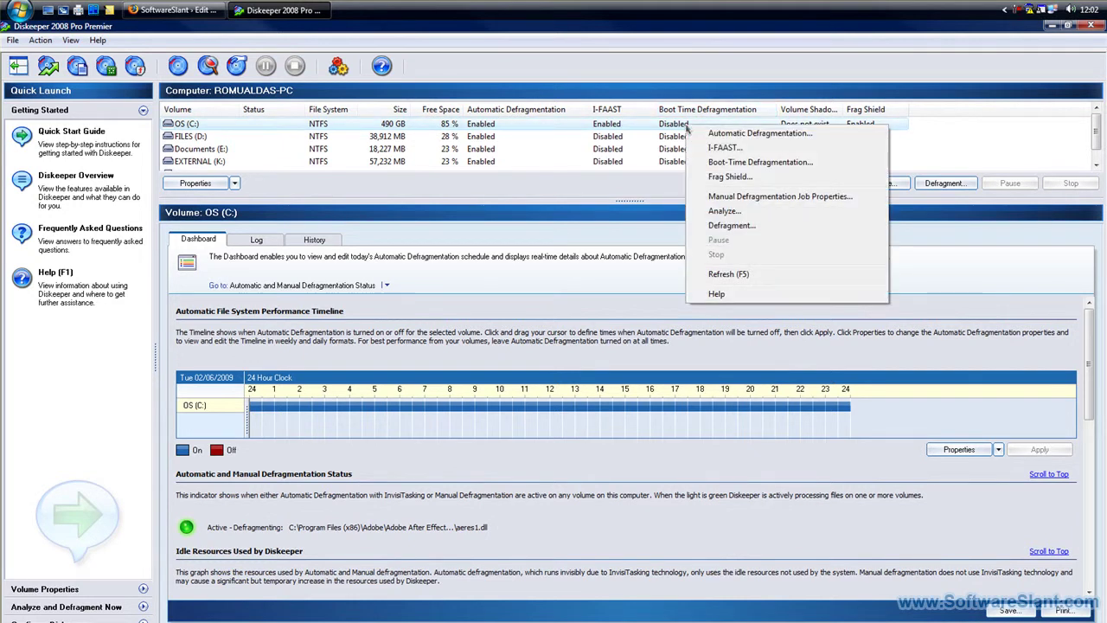
left_click(759, 162)
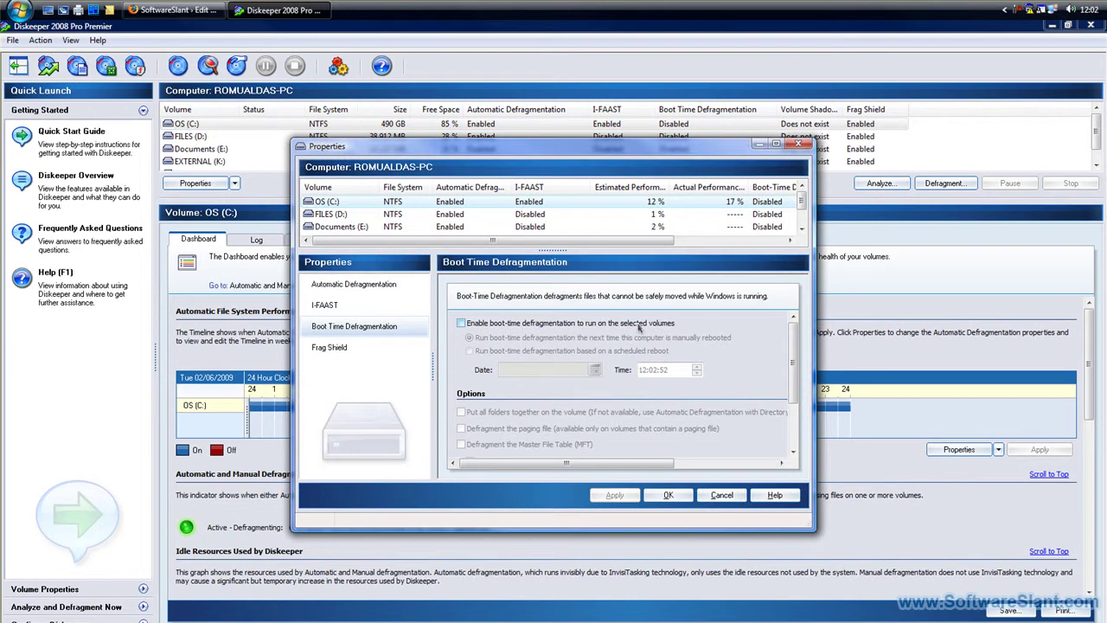
left_click_drag(573, 140, 573, 63)
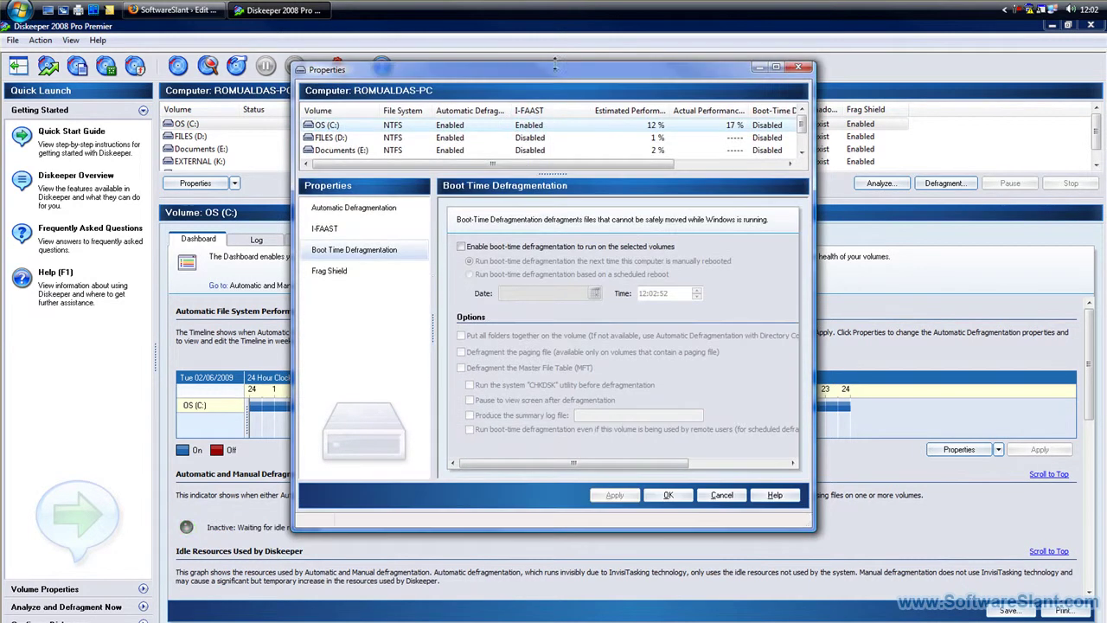
left_click_drag(813, 534, 1019, 573)
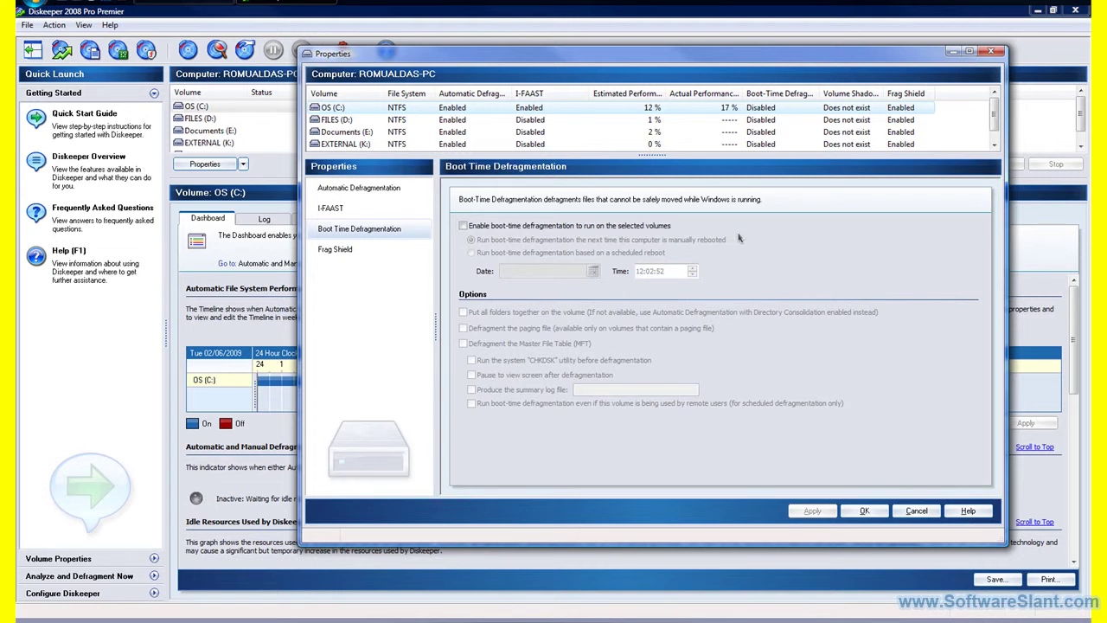
Enable boot-time defragmentation at the next manual reboot, including the paging file and the Master File Table
left_click(587, 227)
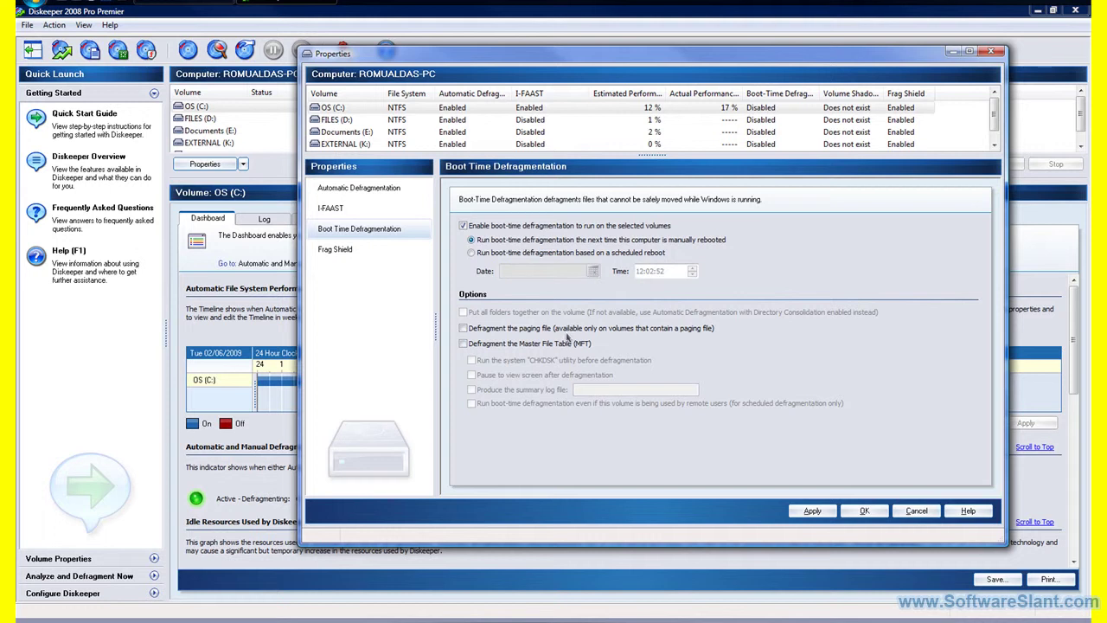
left_click(523, 328)
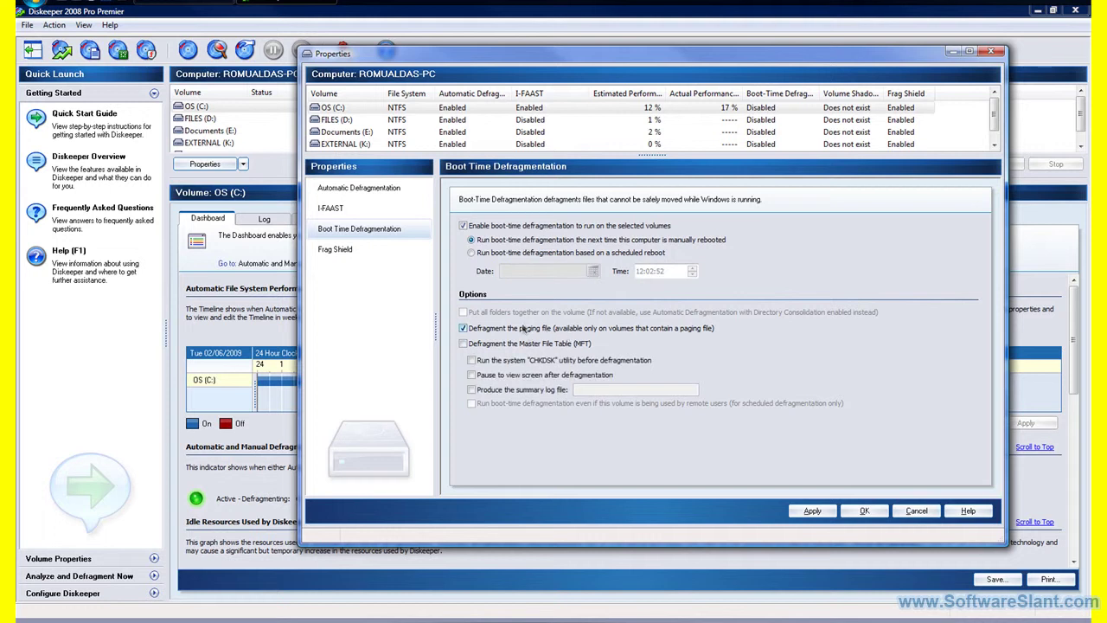
left_click(471, 343)
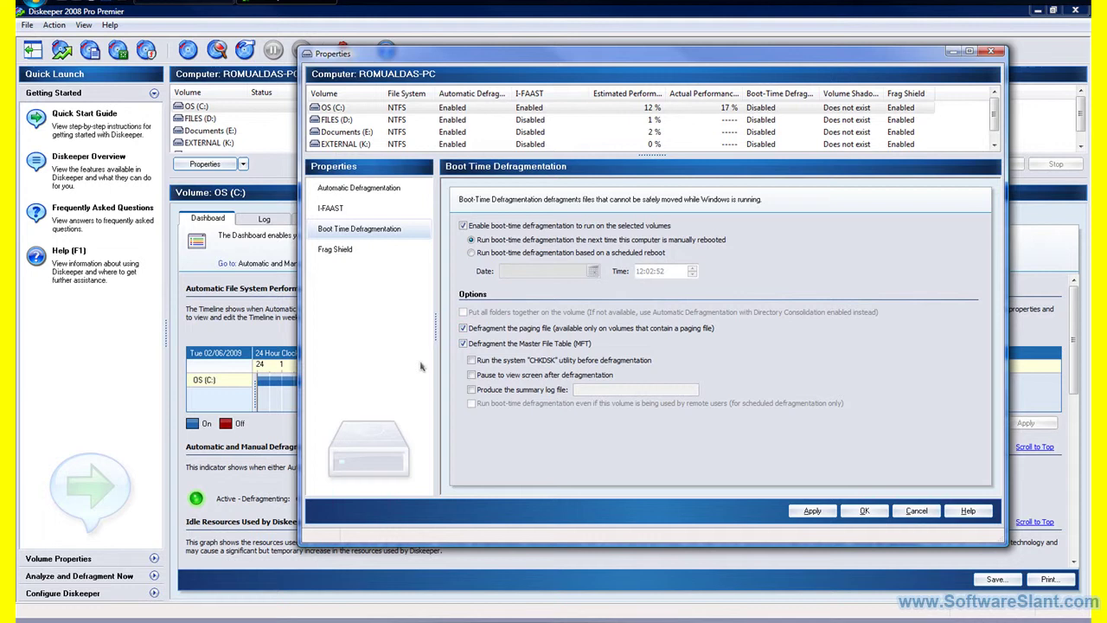
Try the CHKDSK and summary log file options, leaving only the pause to view the screen after defragmentation enabled
left_click(509, 361)
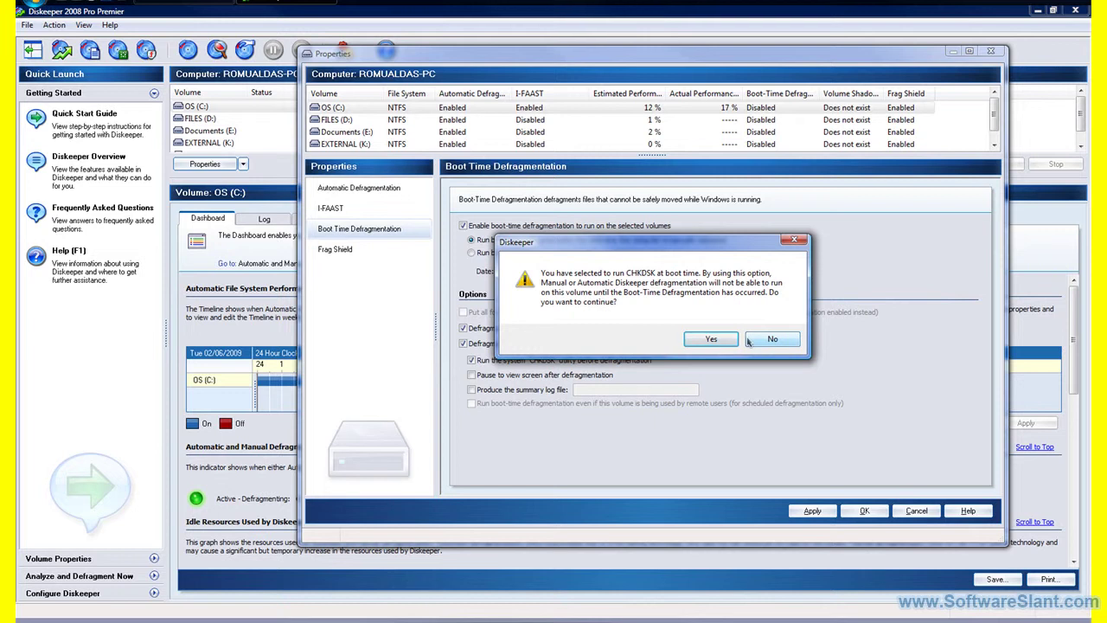
left_click(749, 341)
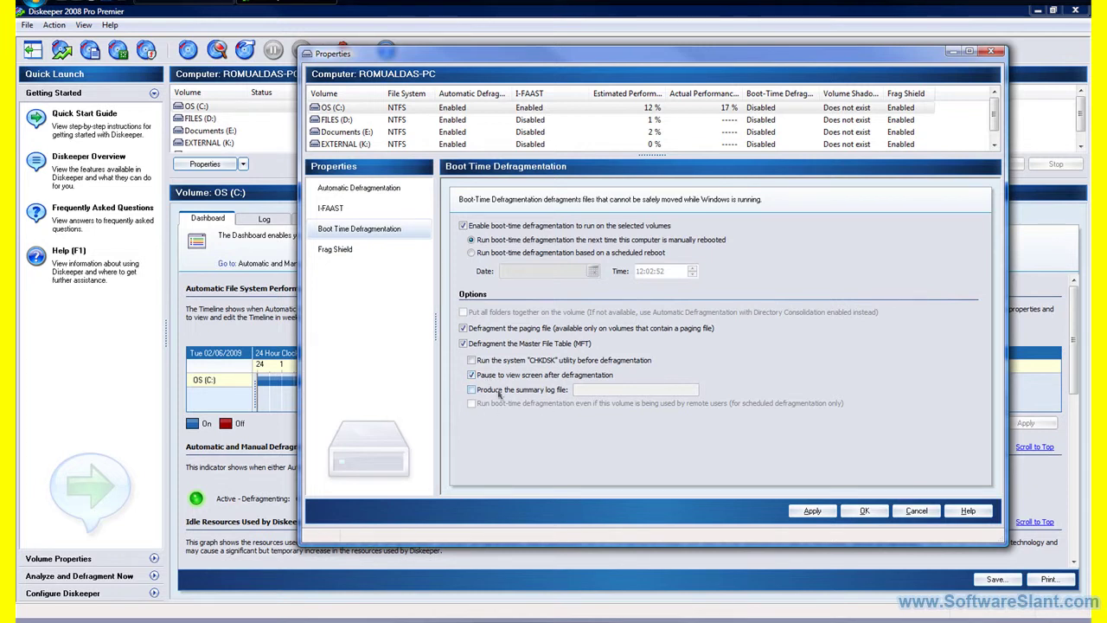
left_click(499, 391)
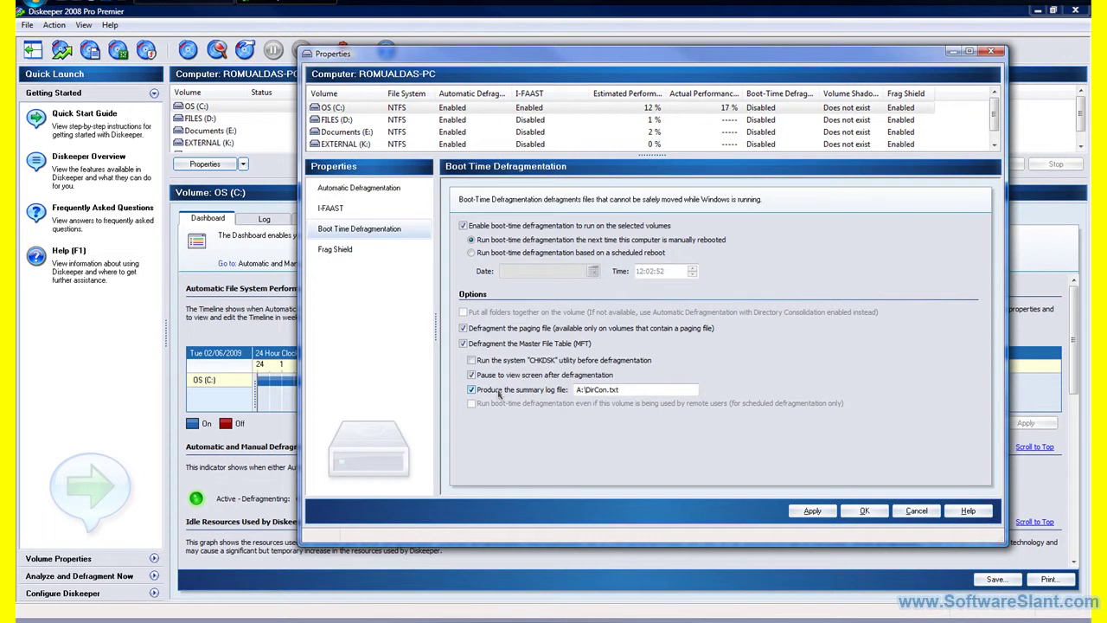
left_click(499, 390)
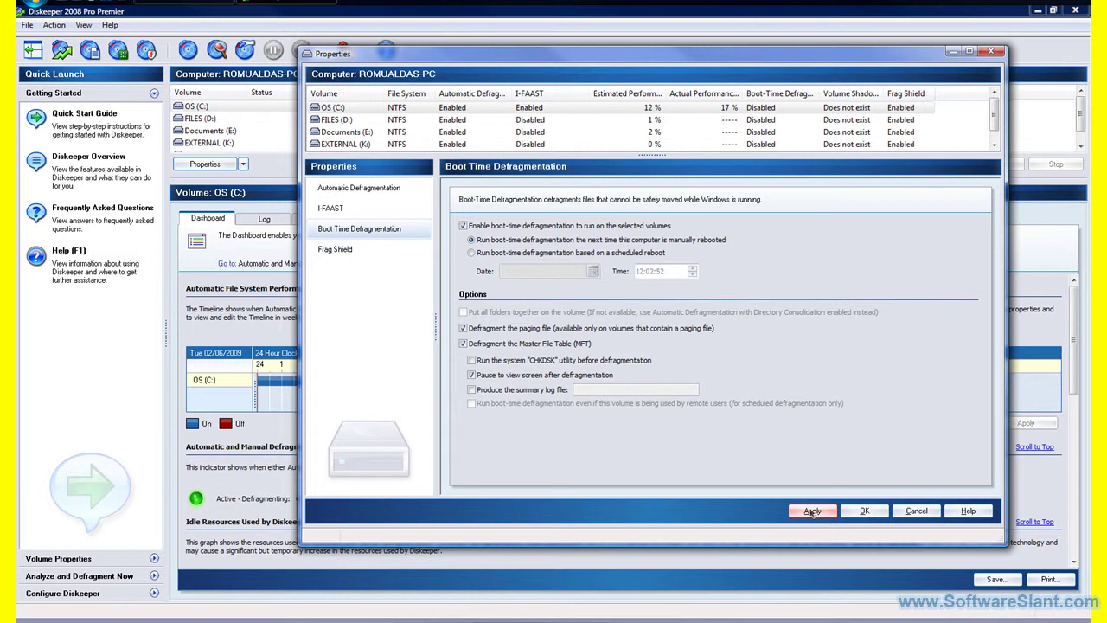
Turn boot-time defragmentation back off for the OS (C:) volume and confirm the properties
left_click(561, 227)
left_click(865, 511)
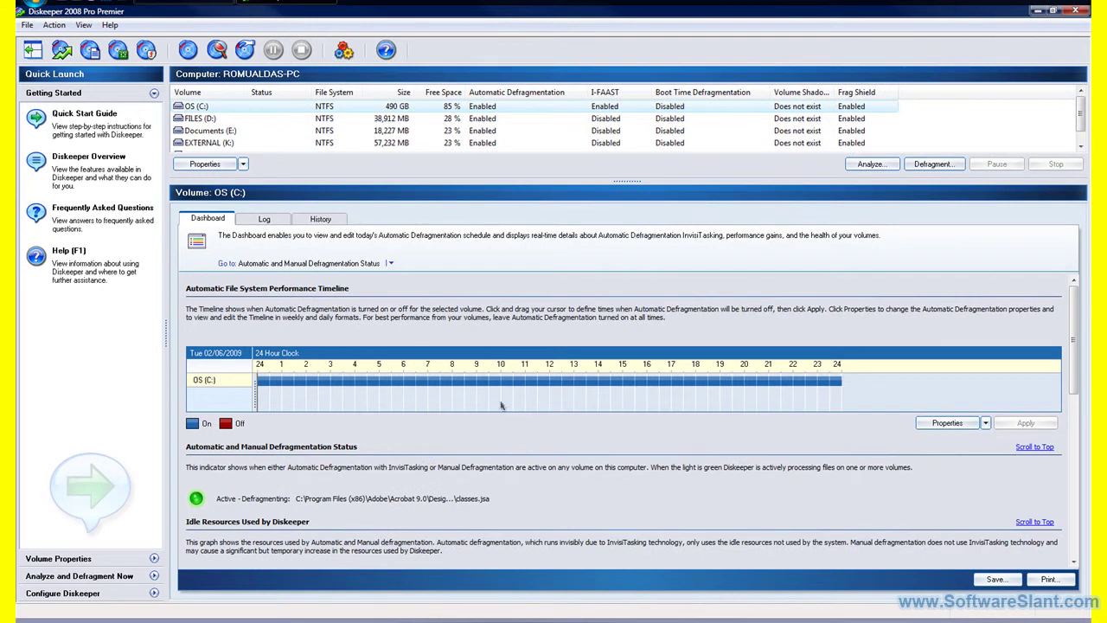
Select the USB (O:) volume in the volume list and widen the I-FAAST column to show its full text
left_click(235, 142)
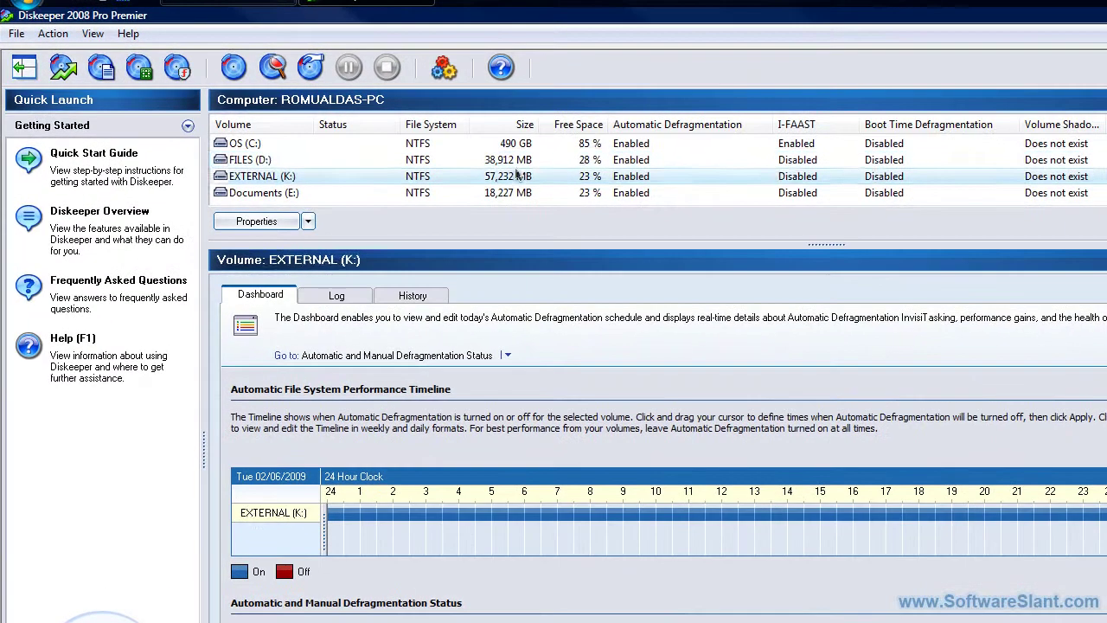
left_click(490, 119)
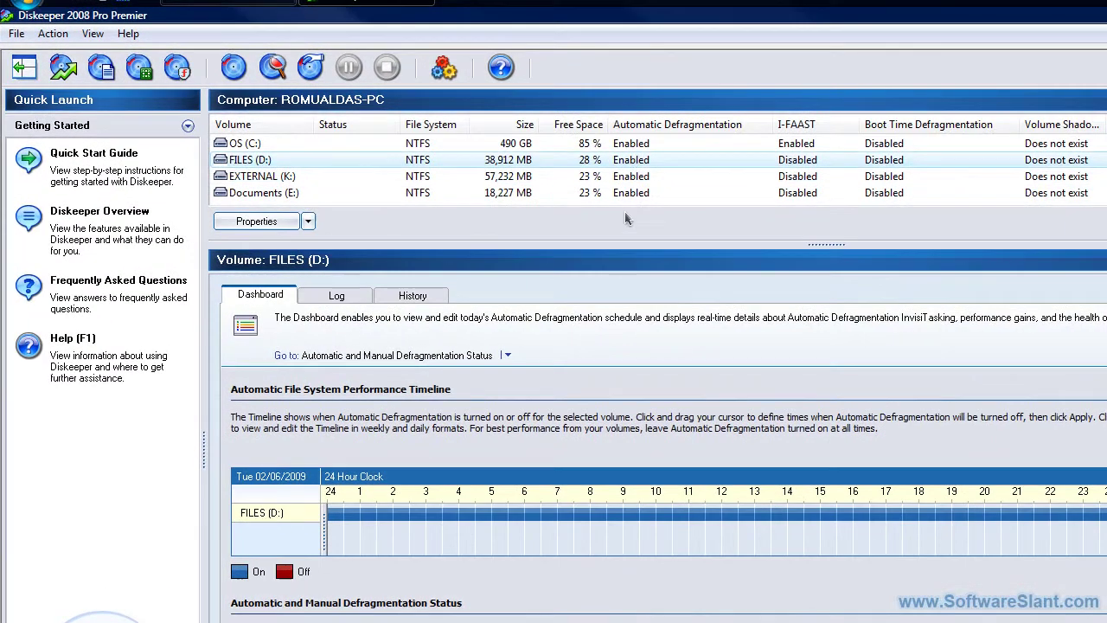
left_click(493, 131)
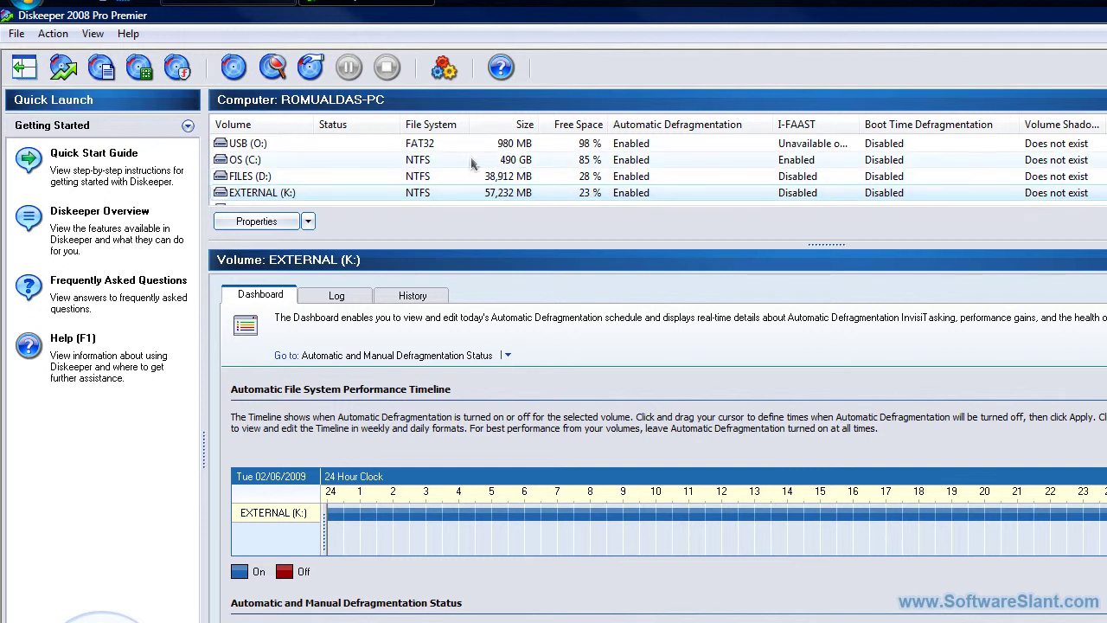
left_click(258, 147)
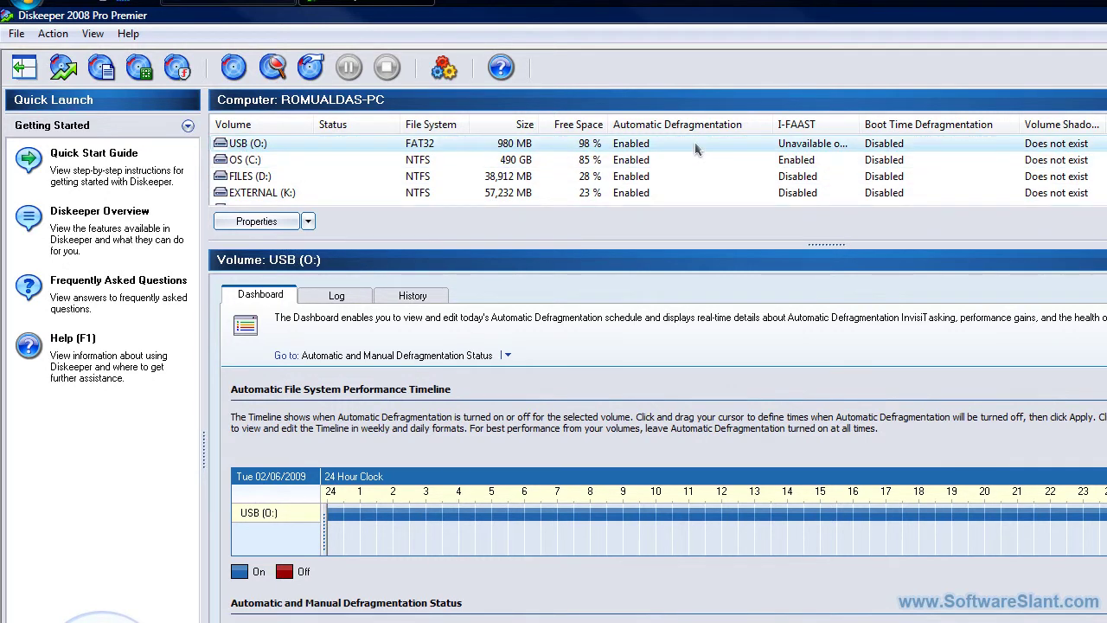
left_click_drag(860, 126, 889, 128)
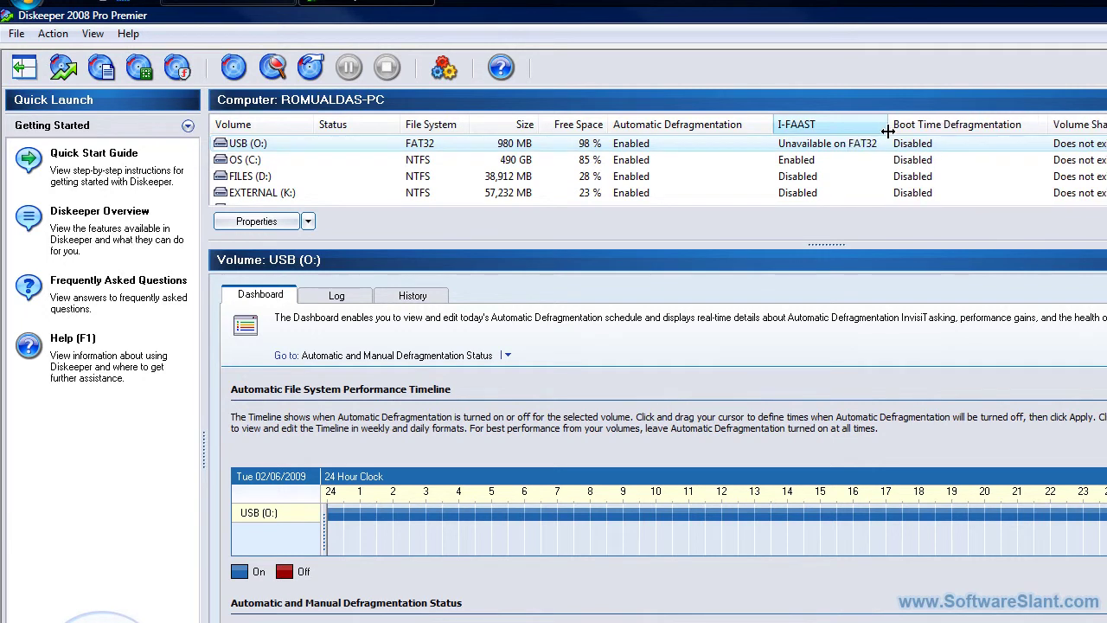
Review the Automatic Defragmentation properties from the USB (O:) volume and cancel without changes
right_click(646, 149)
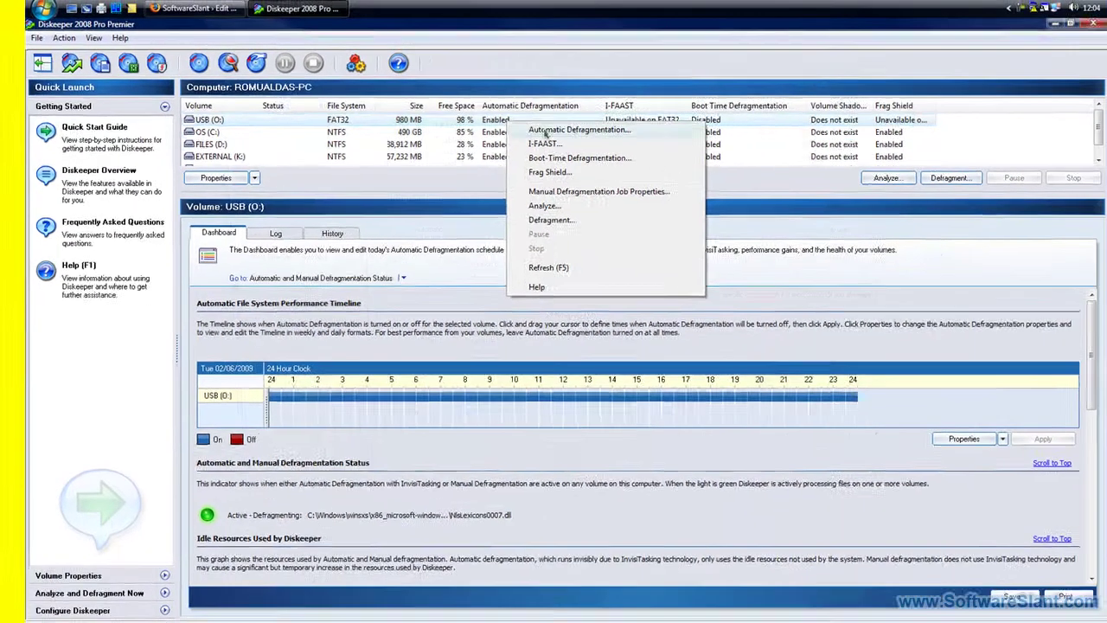
left_click(692, 157)
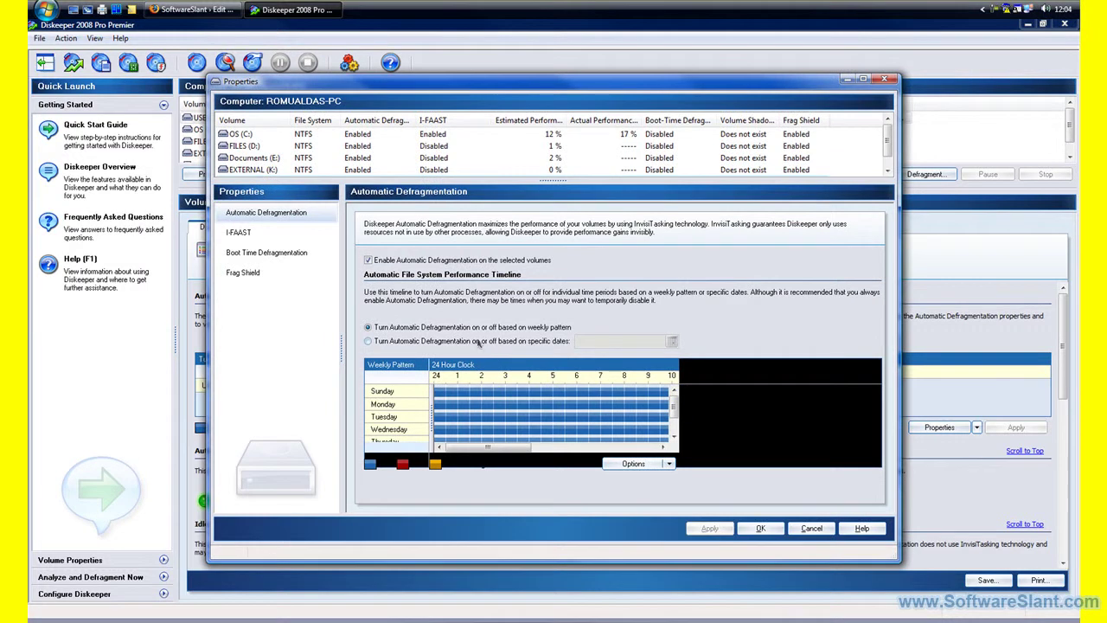
left_click(812, 528)
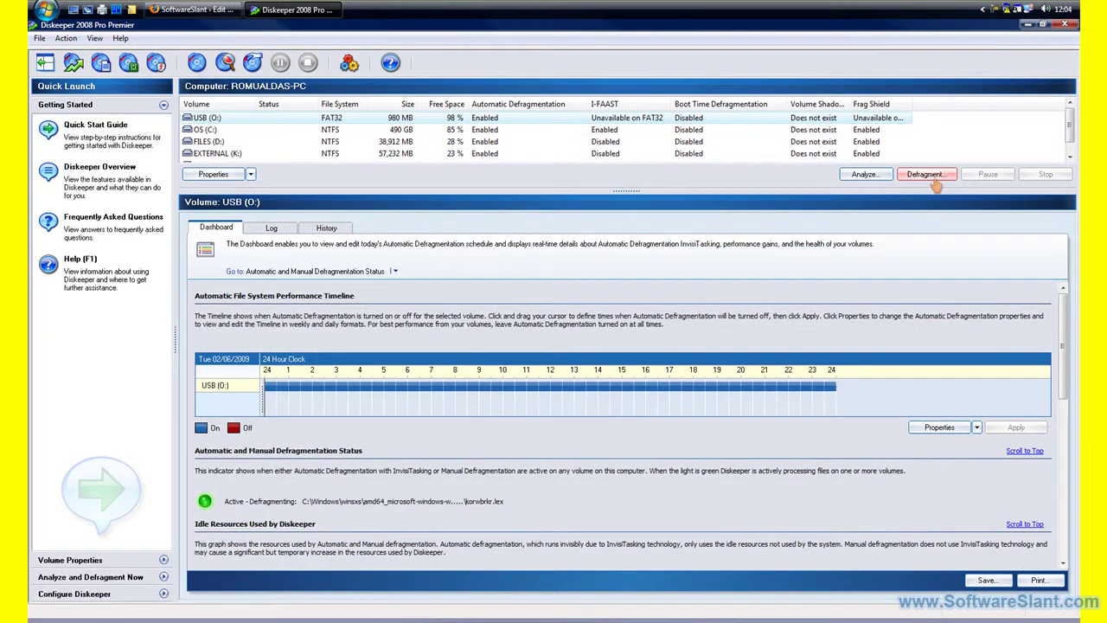
Run a manual analysis of the USB (O:) volume and close its job display
left_click(879, 177)
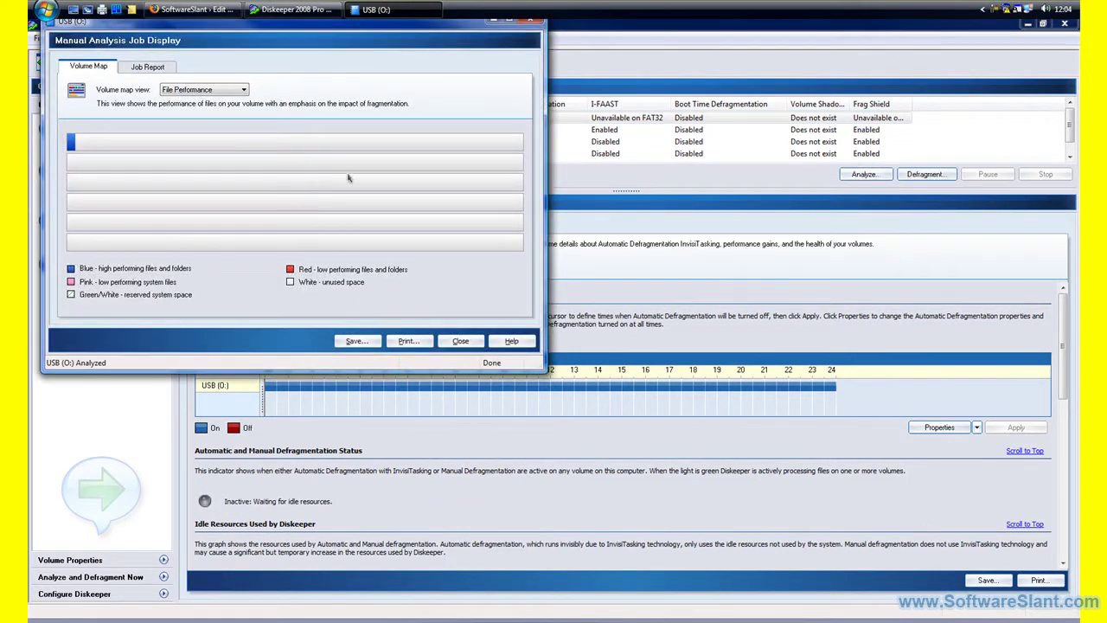
left_click(533, 26)
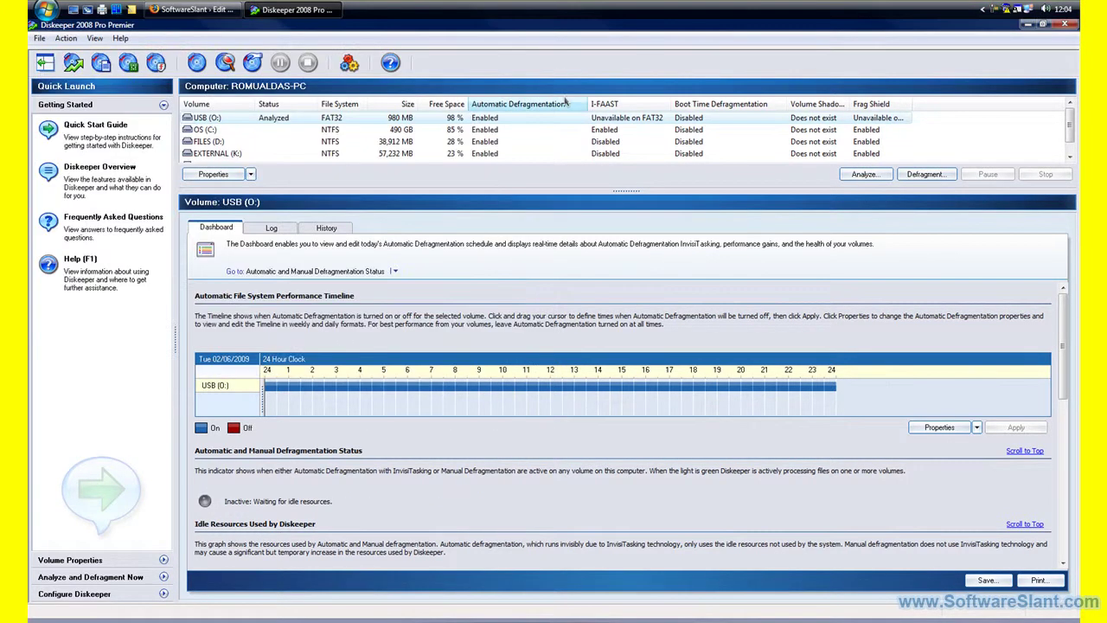
Start a manual defragmentation of the USB (O:) volume and move its job display clear of the volume list
left_click(905, 175)
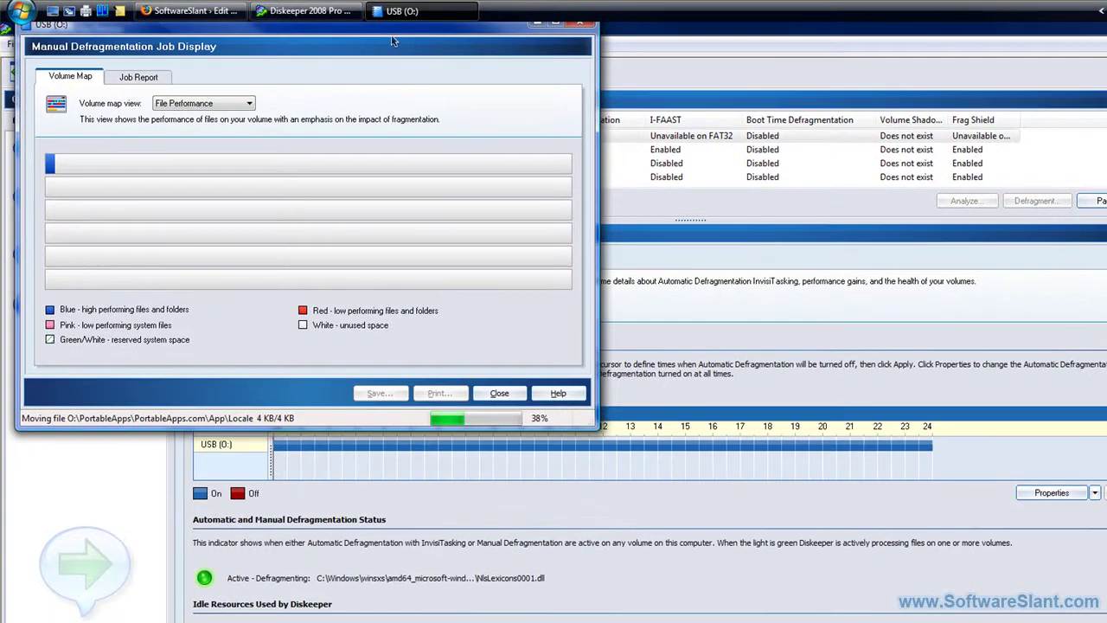
left_click_drag(391, 26, 550, 113)
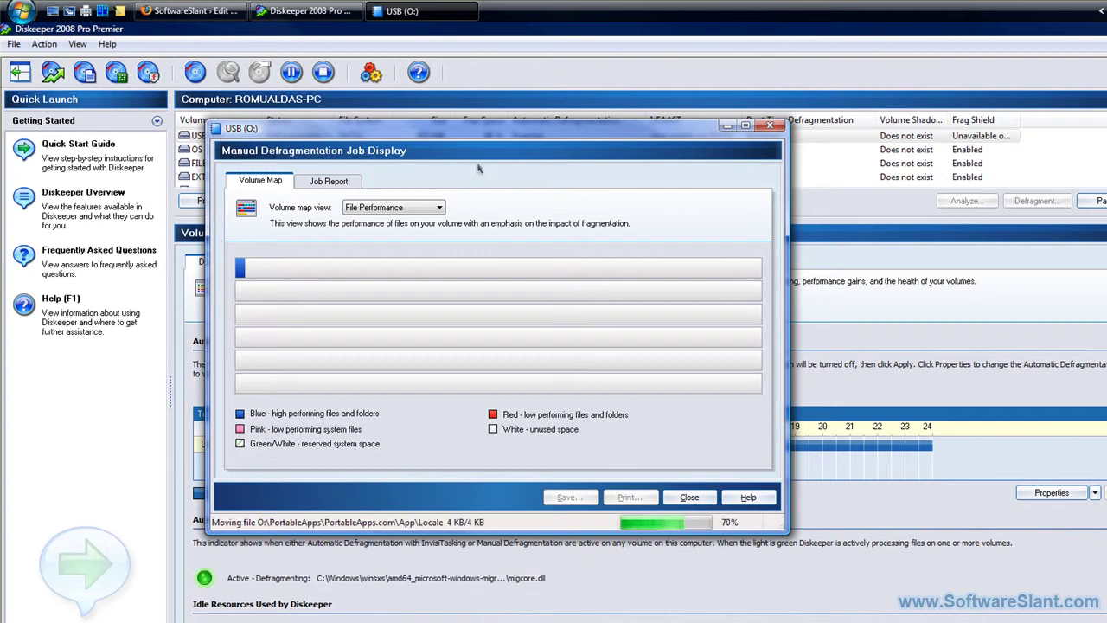
left_click_drag(456, 134, 634, 175)
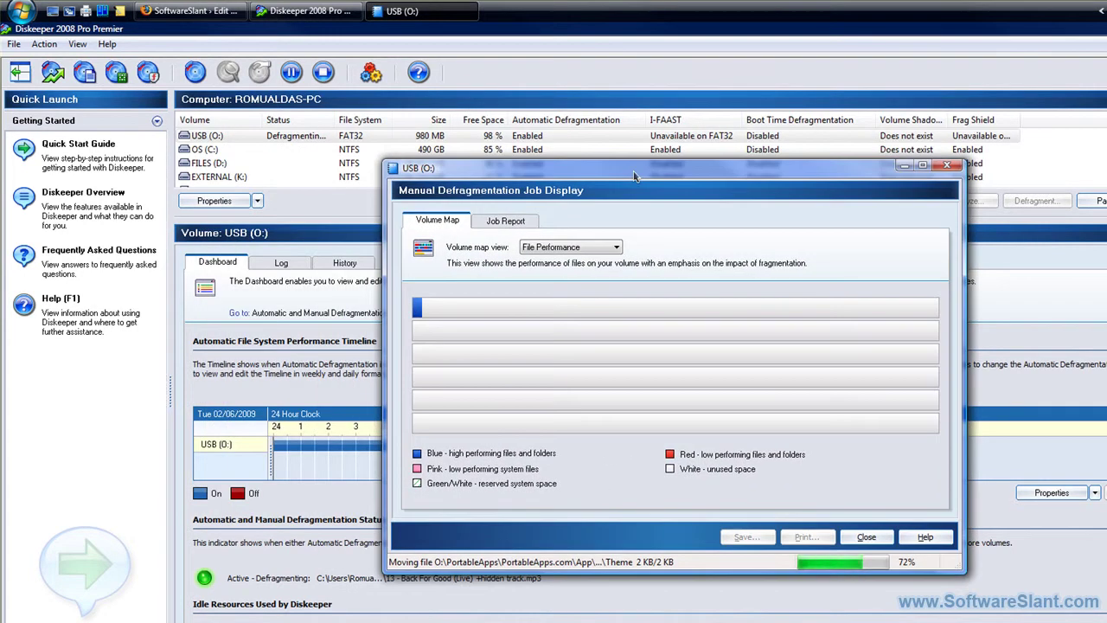